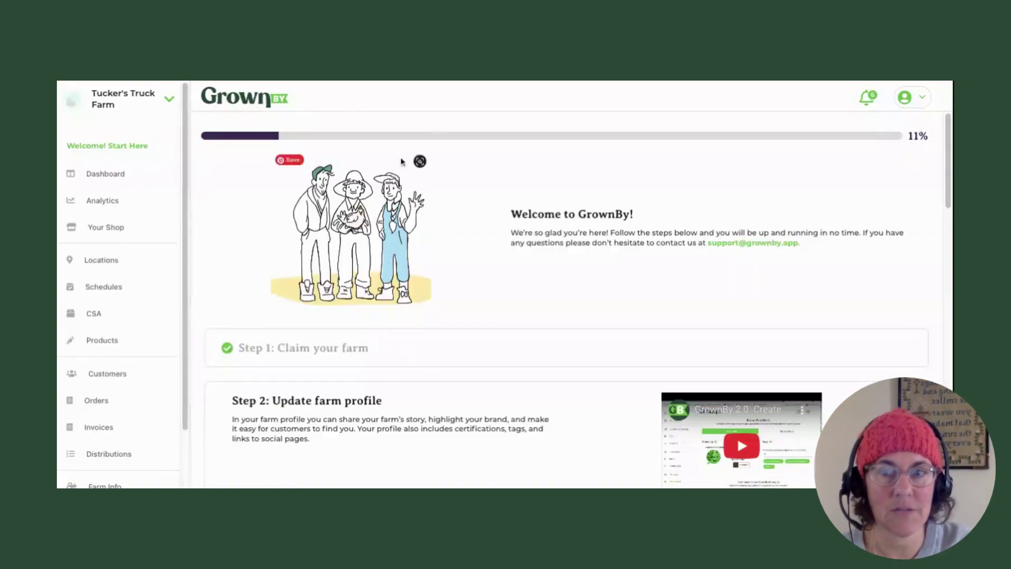
# - Scroll down the Welcome checklist past Step 1, Claim your farm, toward Step 2
pyautogui.scroll(-2, 418, 317)
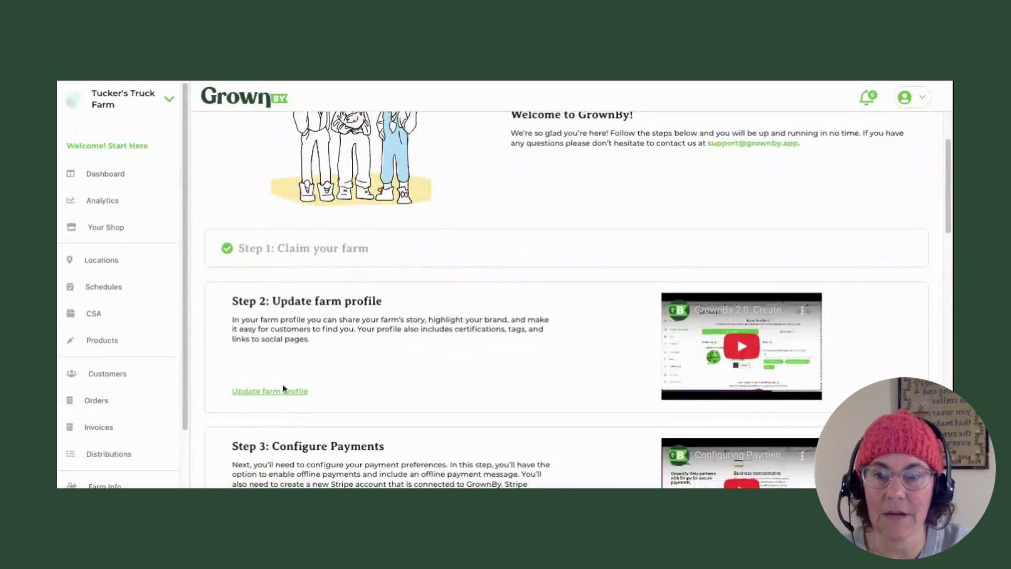
pyautogui.scroll(-2, 125, 339)
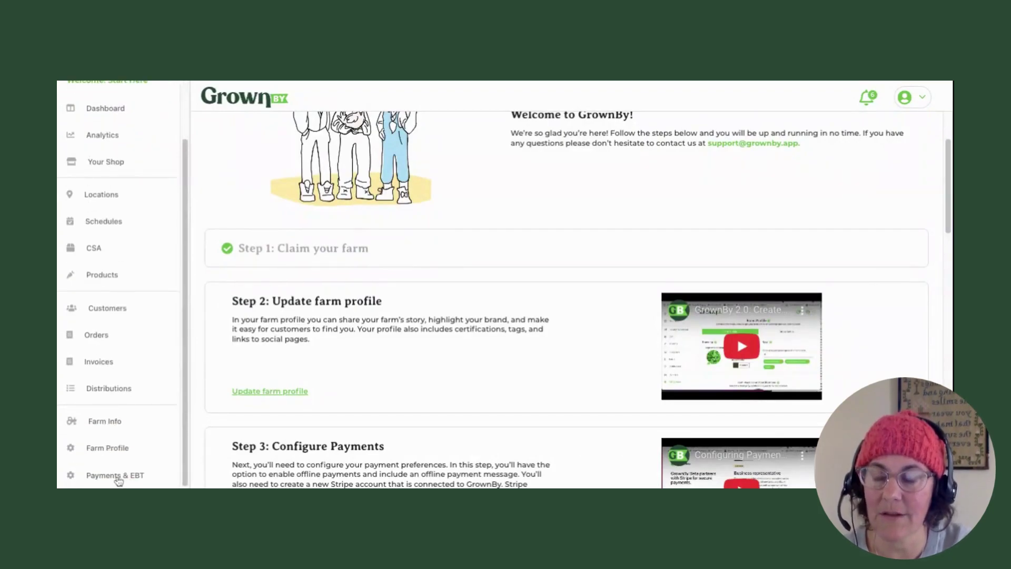
pyautogui.click(107, 451)
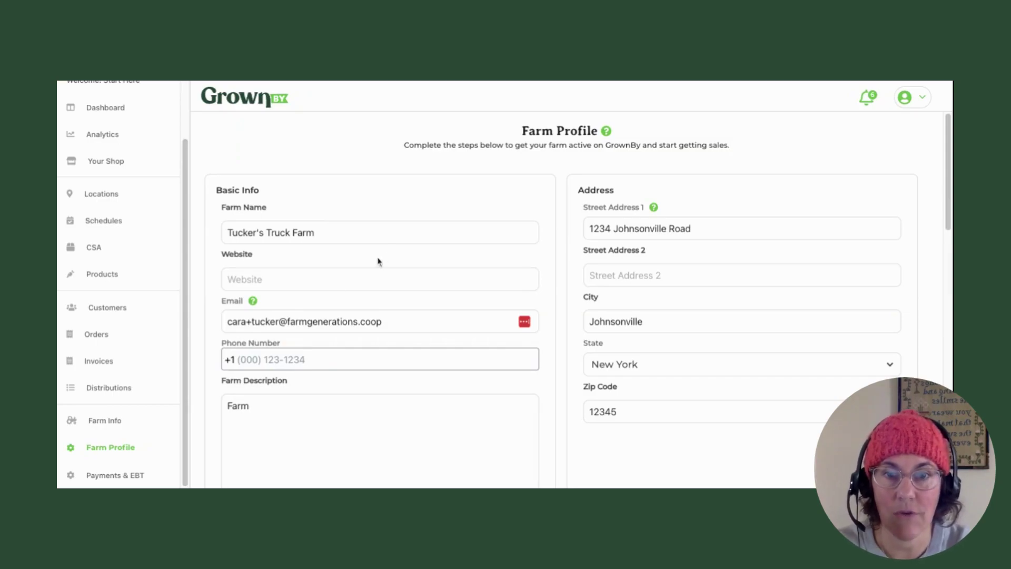
pyautogui.click(339, 281)
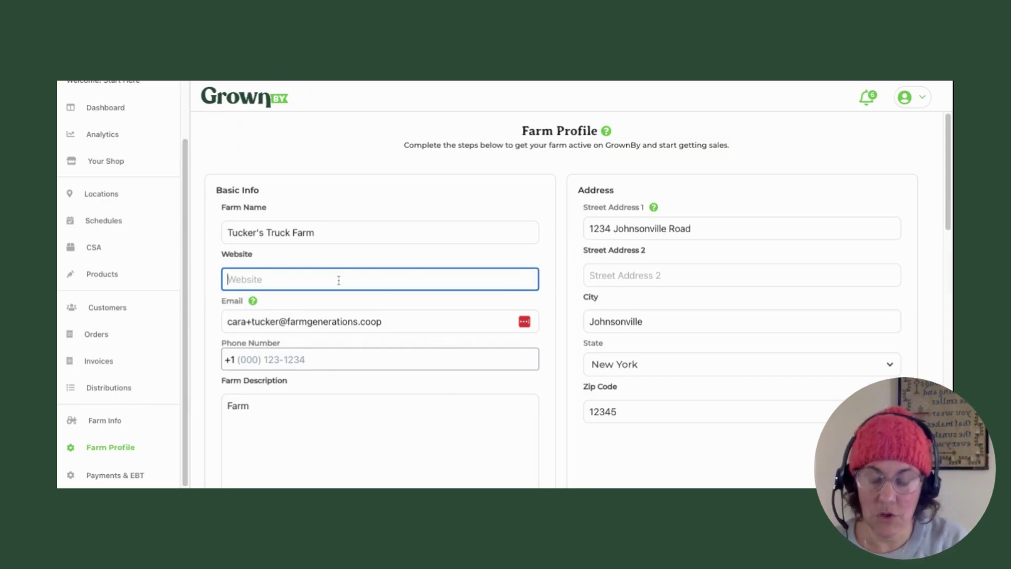
pyautogui.write('www.')
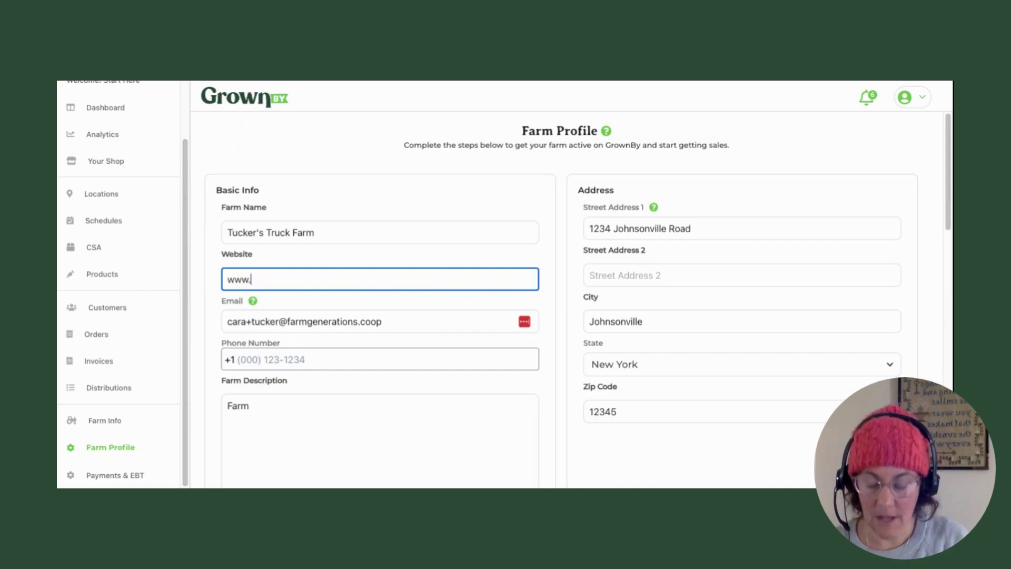
pyautogui.write('farmge')
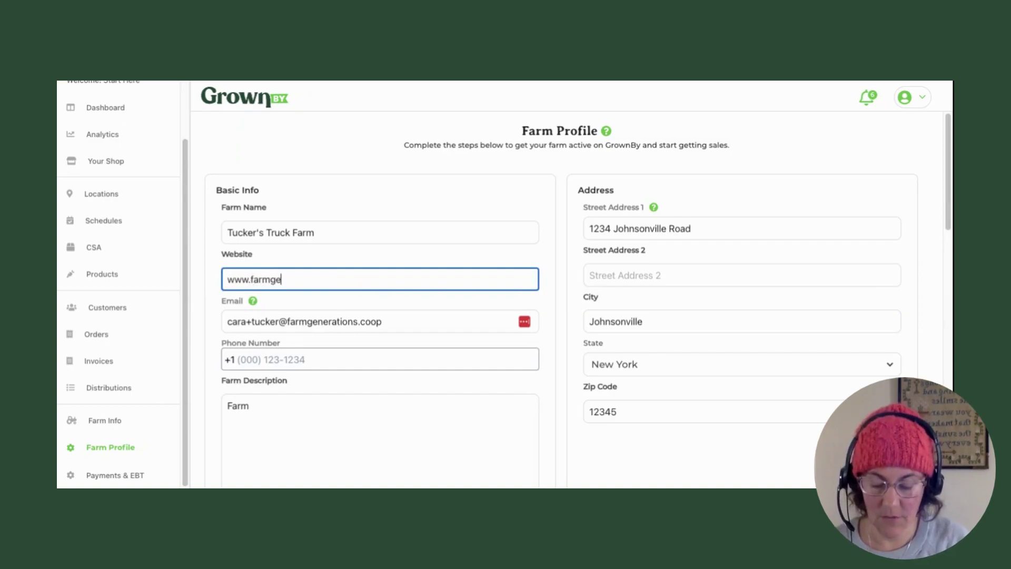
pyautogui.write('nerations.coo')
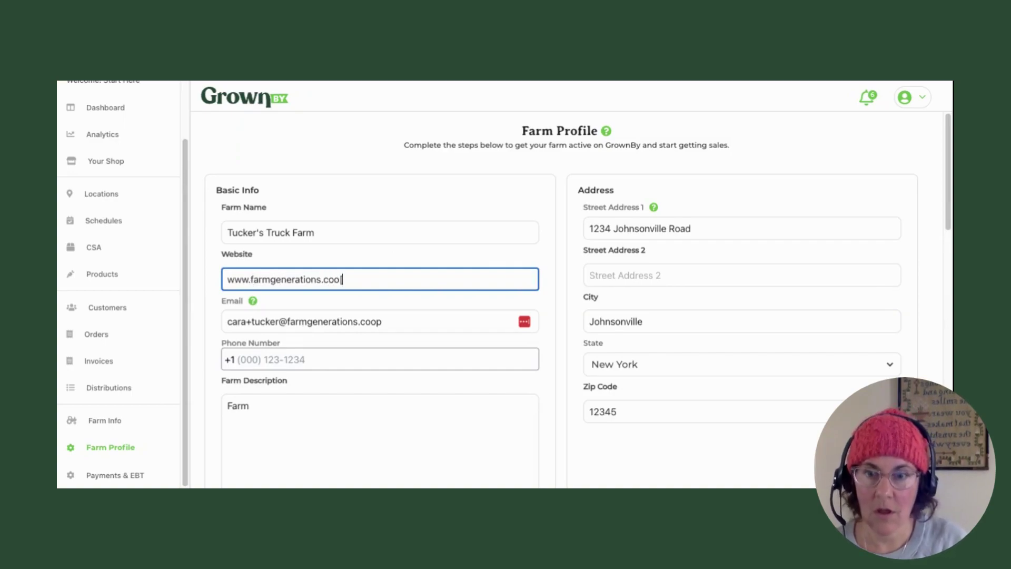
pyautogui.write('p')
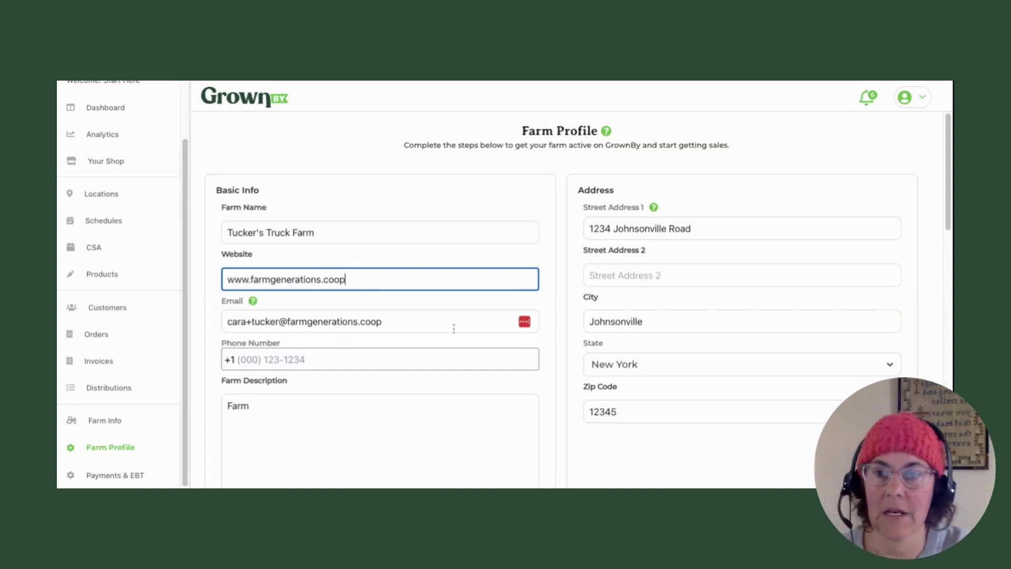
pyautogui.click(267, 357)
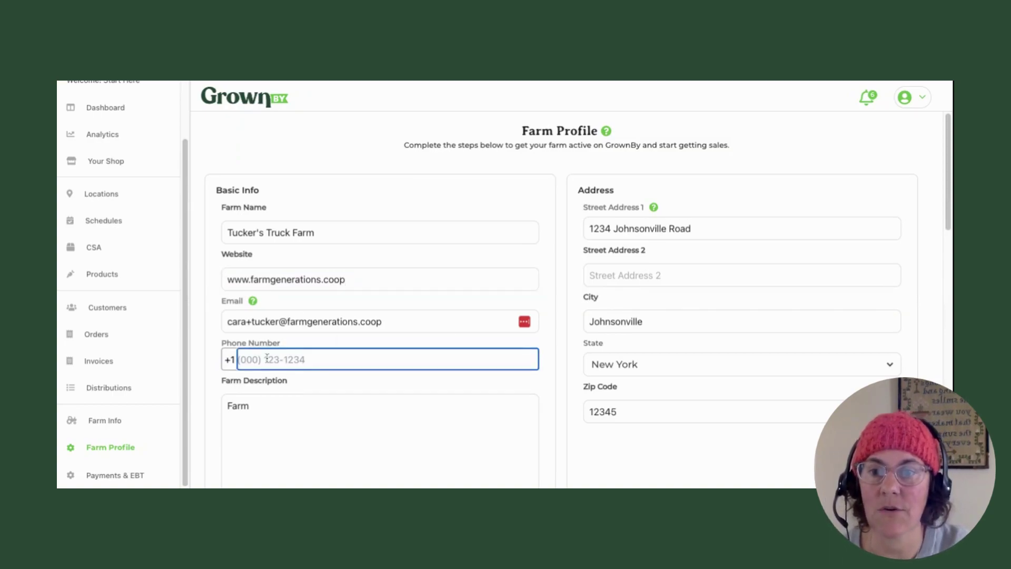
pyautogui.write('123) 4')
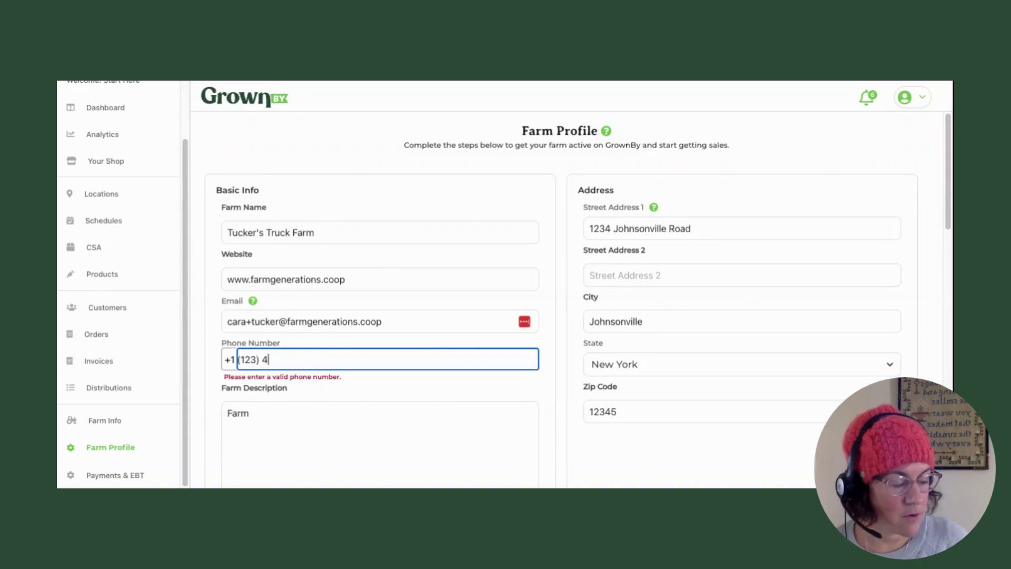
pyautogui.write('56-7896')
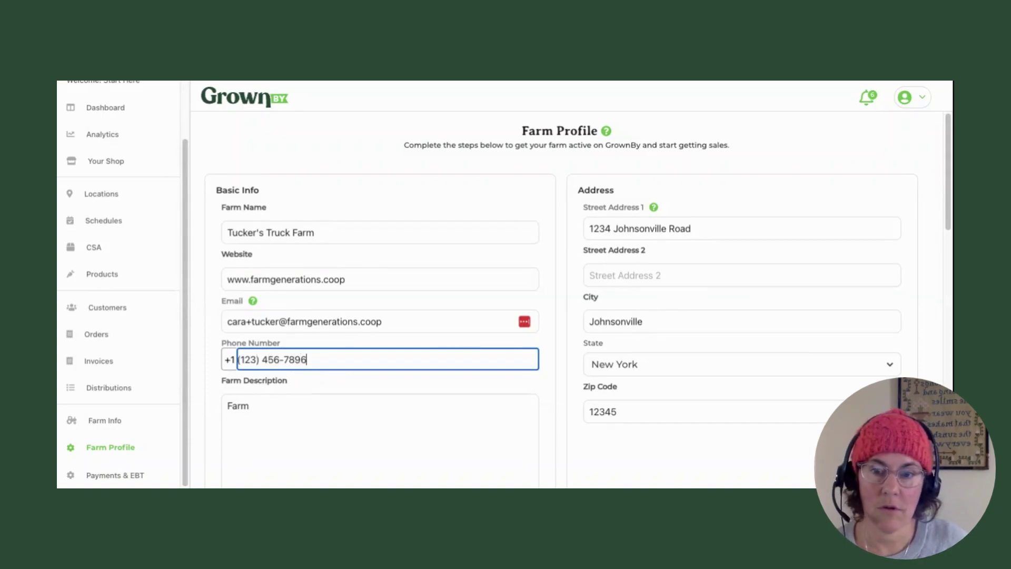
# - Replace the old 'Farm' description text with 'Farm Description'
pyautogui.click(260, 406)
pyautogui.hotkey('ctrl', 'a')
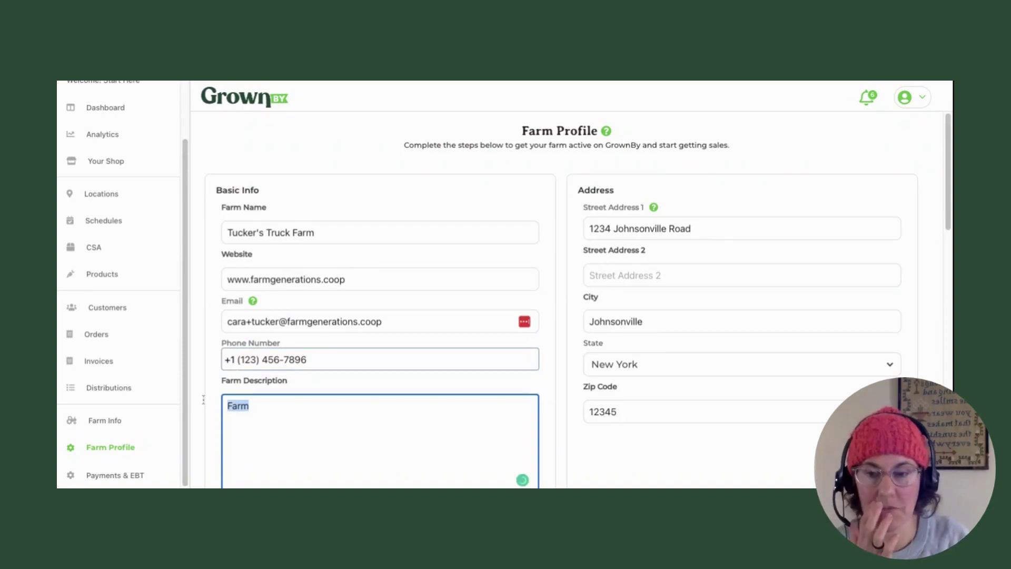
pyautogui.press('BackSpace')
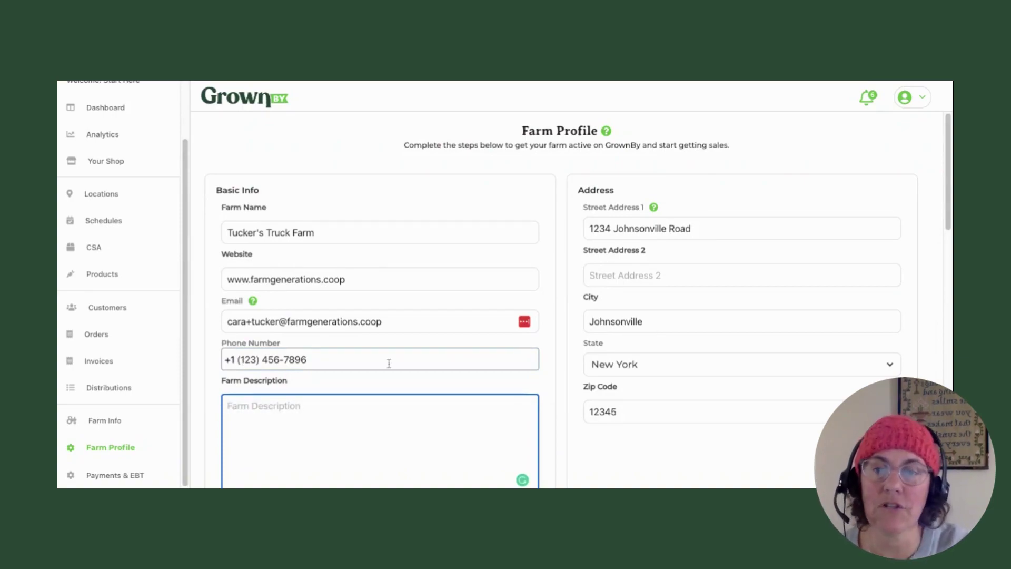
pyautogui.scroll(-3, 389, 362)
pyautogui.scroll(2, 388, 363)
pyautogui.scroll(1, 389, 363)
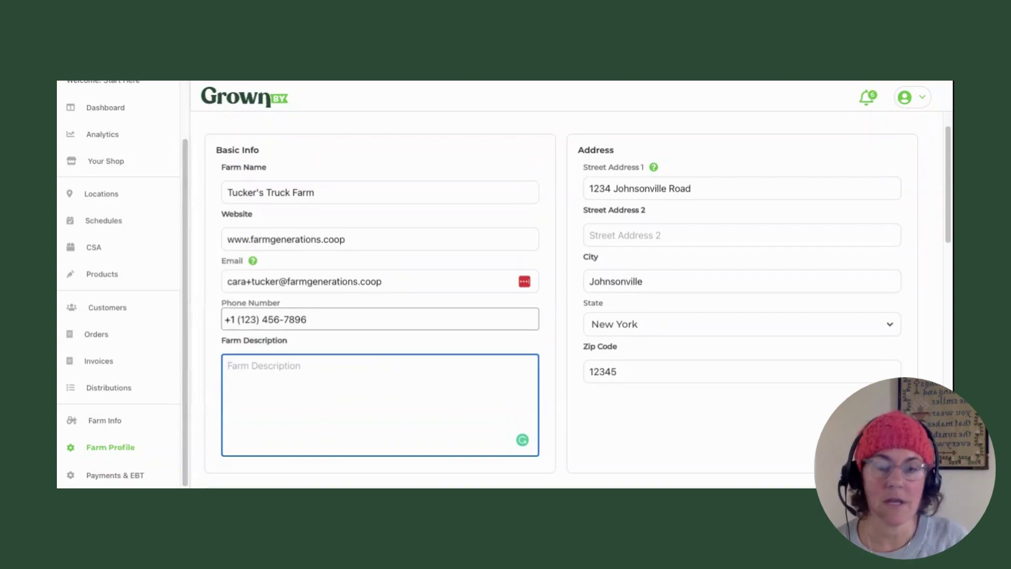
pyautogui.write('Farm ')
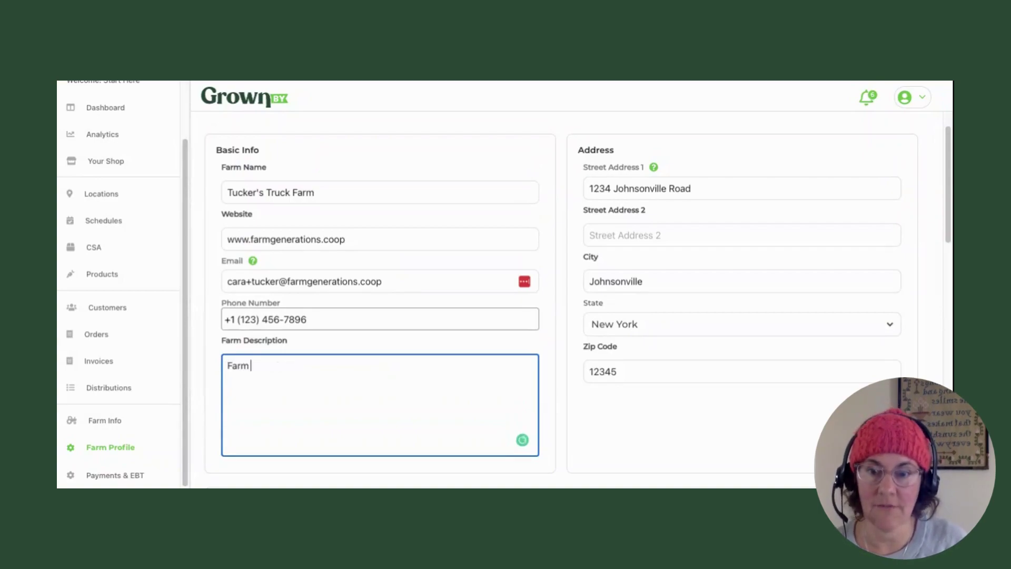
pyautogui.write('Desc')
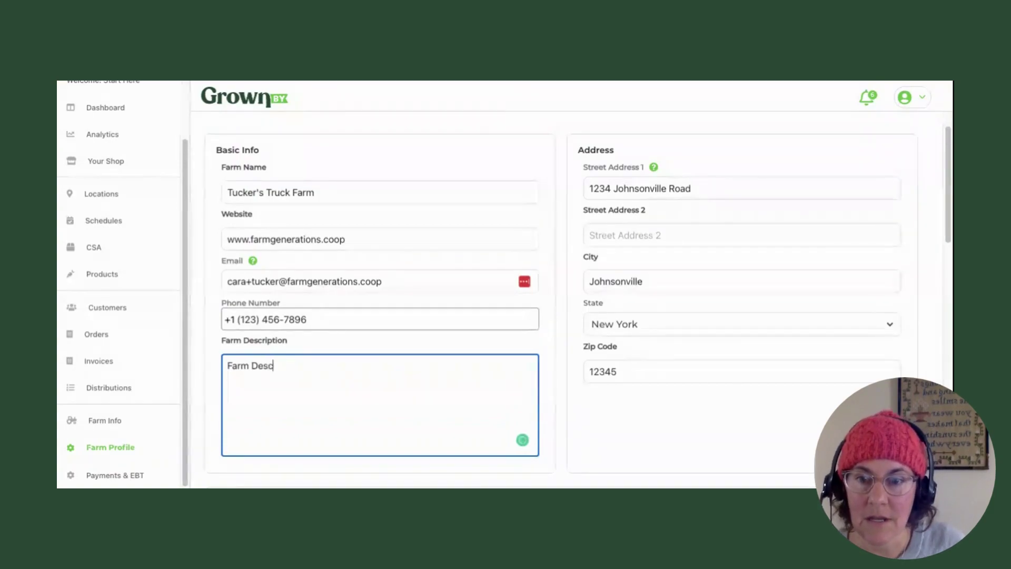
pyautogui.press('BackSpace')
pyautogui.press('BackSpace')
pyautogui.press('BackSpace')
pyautogui.press('BackSpace')
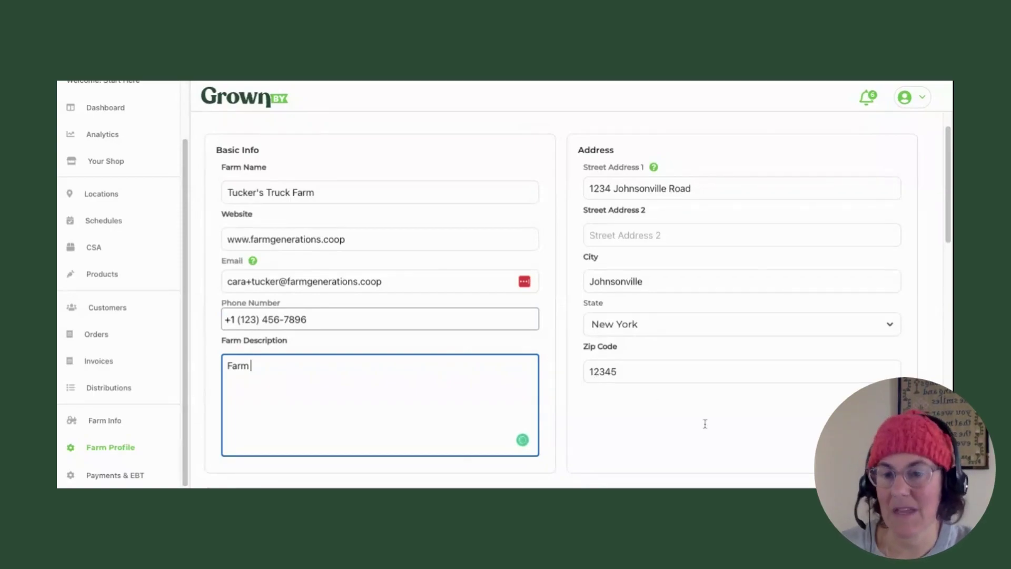
pyautogui.write('Description')
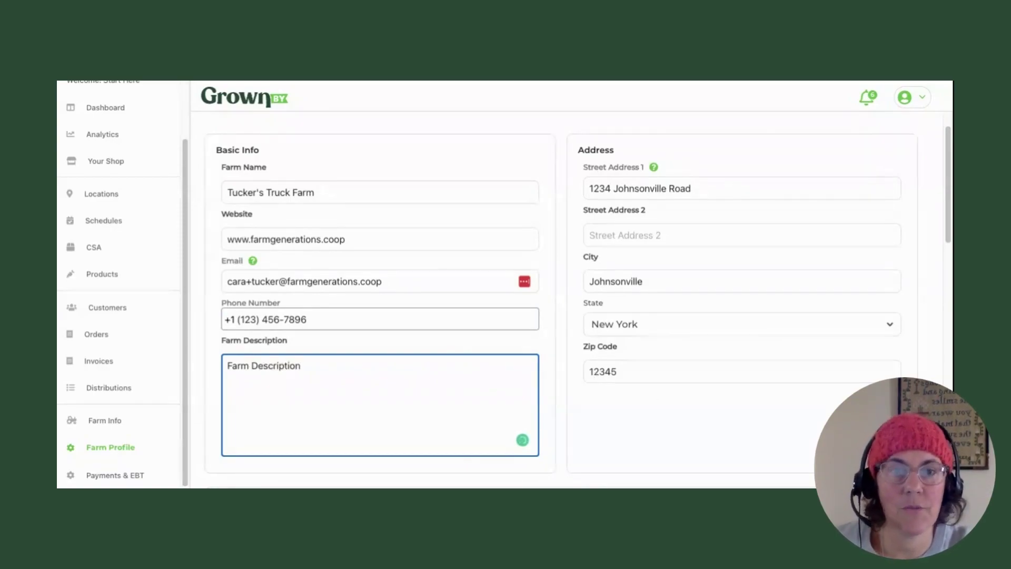
pyautogui.scroll(-1, 667, 365)
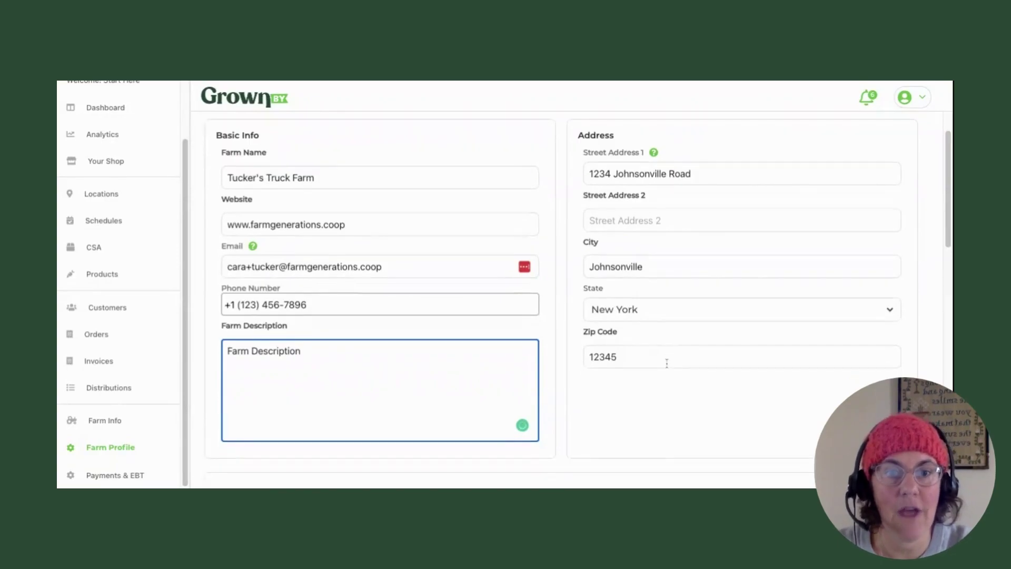
# - Scroll past the certification badges to the Photos, Branding and Tags sections
pyautogui.scroll(-5, 667, 364)
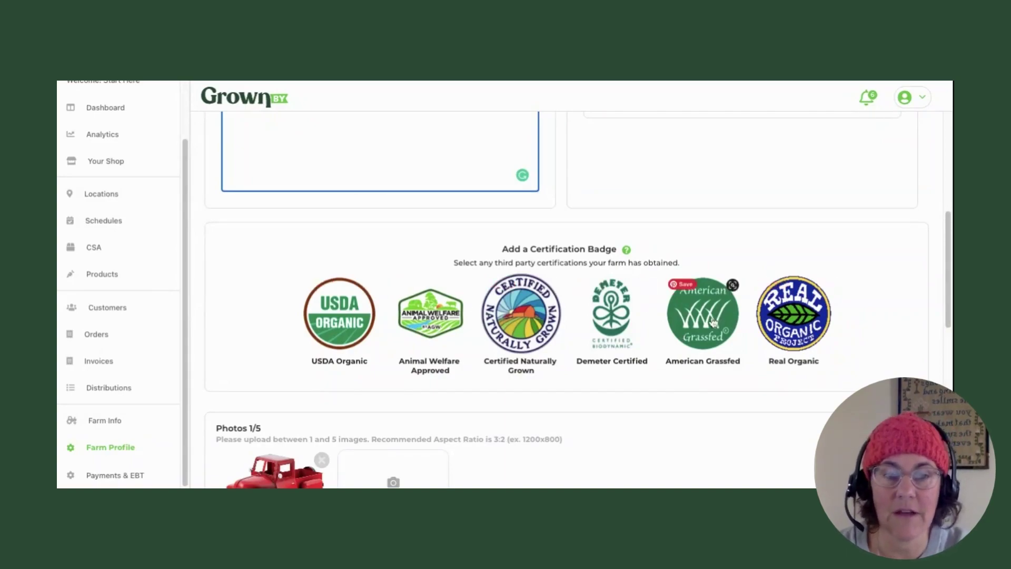
pyautogui.scroll(-6, 614, 402)
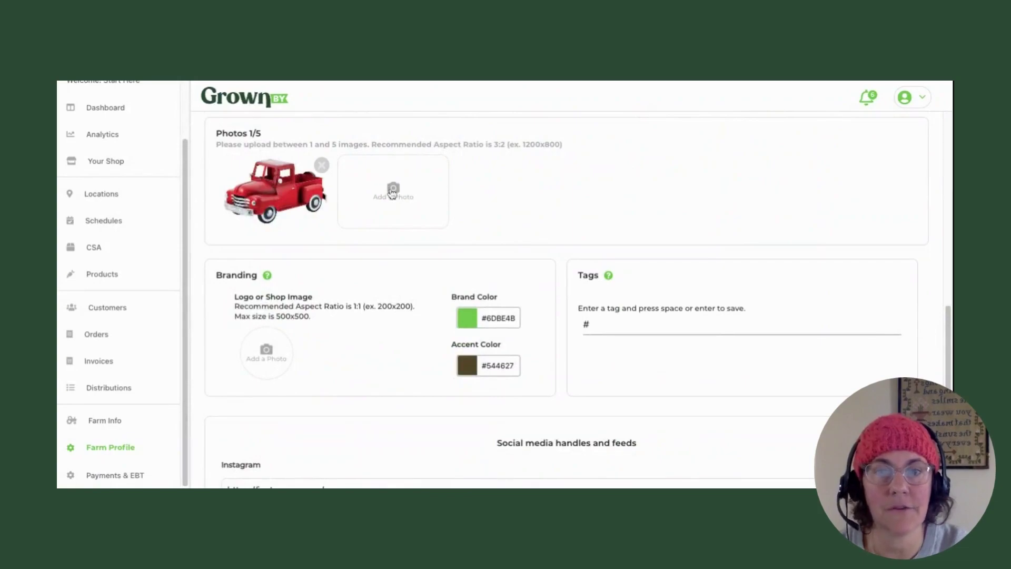
# - Add the field-rows image as a second farm photo and close the Pinterest save panel
pyautogui.scroll(1, 383, 187)
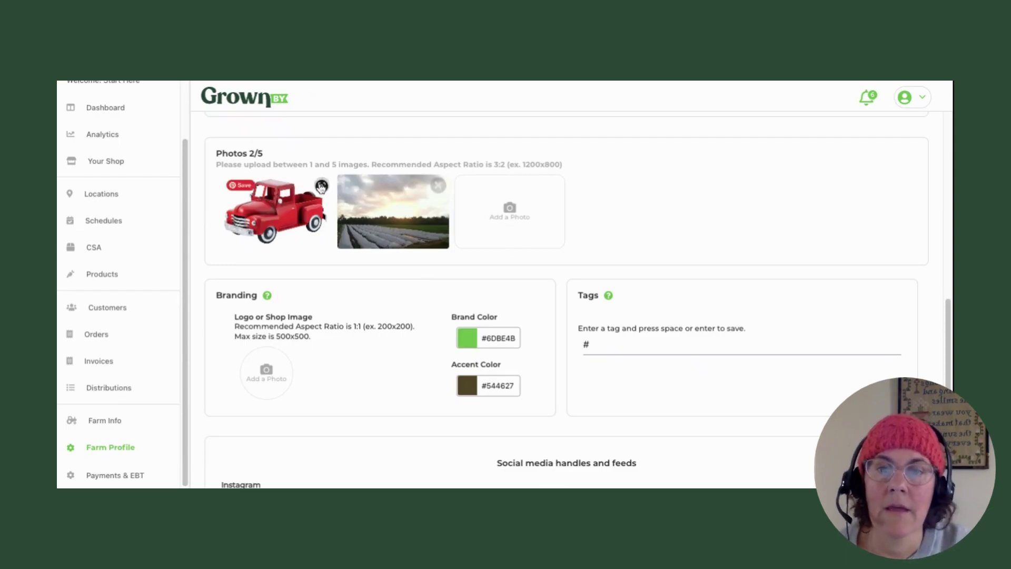
pyautogui.click(321, 187)
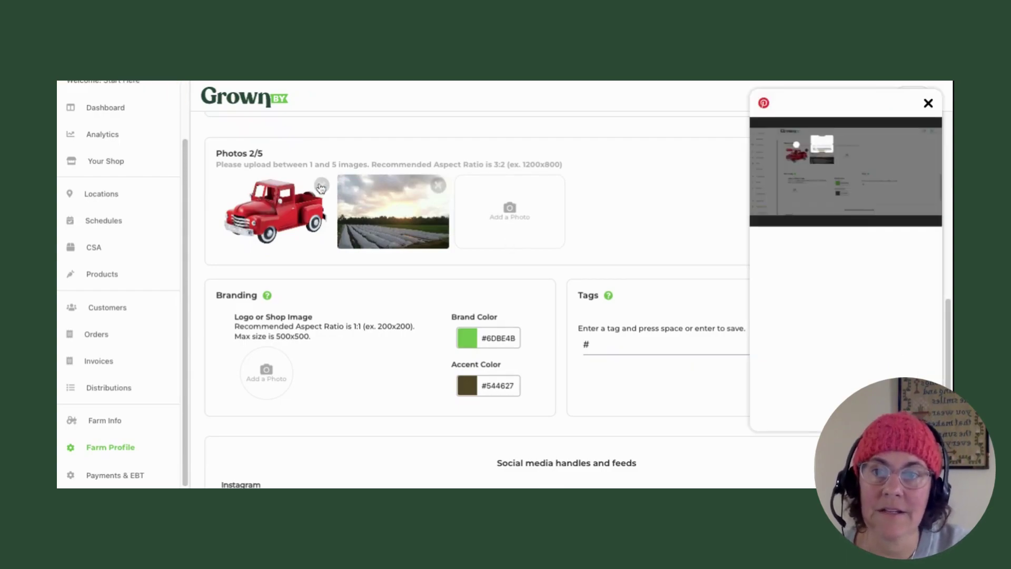
pyautogui.click(591, 296)
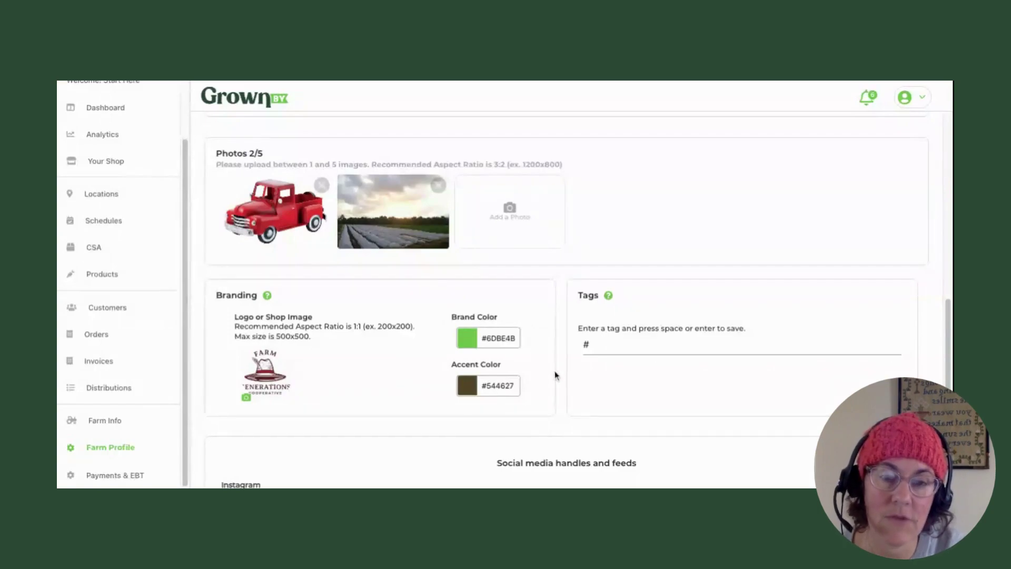
# - Add the tags #pastureraised and #womenowned to the farm profile
pyautogui.click(624, 352)
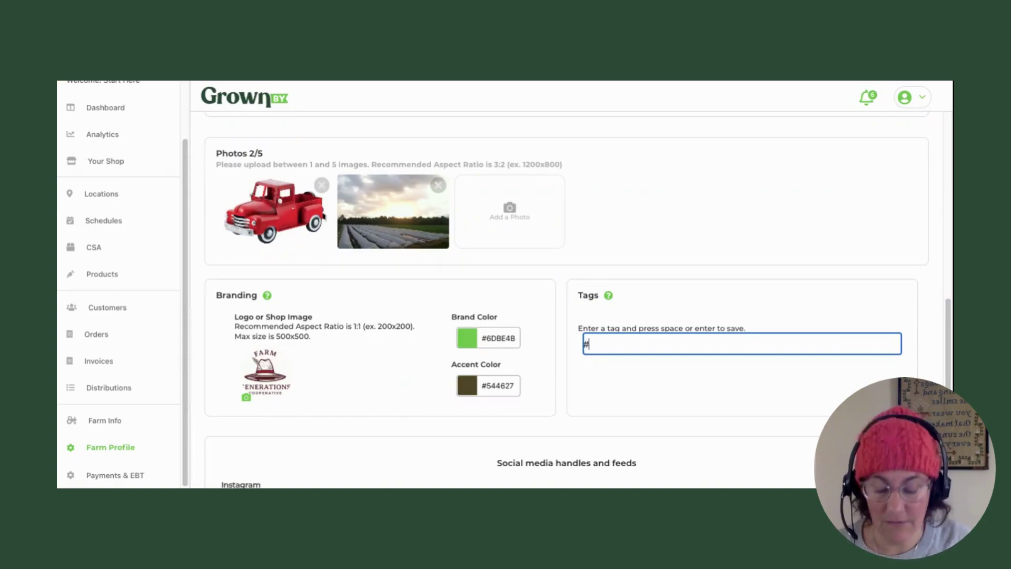
pyautogui.write('pastu')
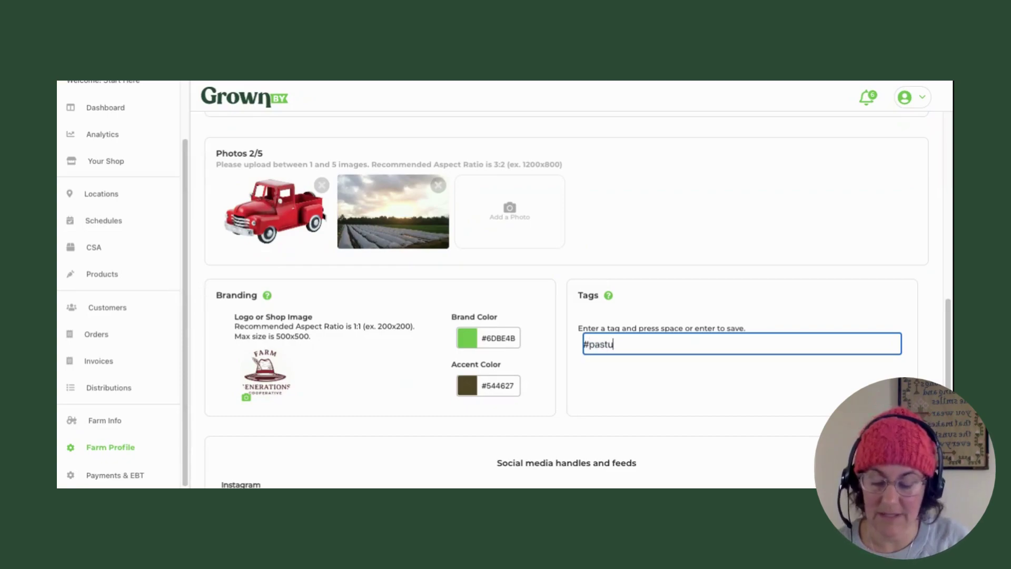
pyautogui.write('reraised')
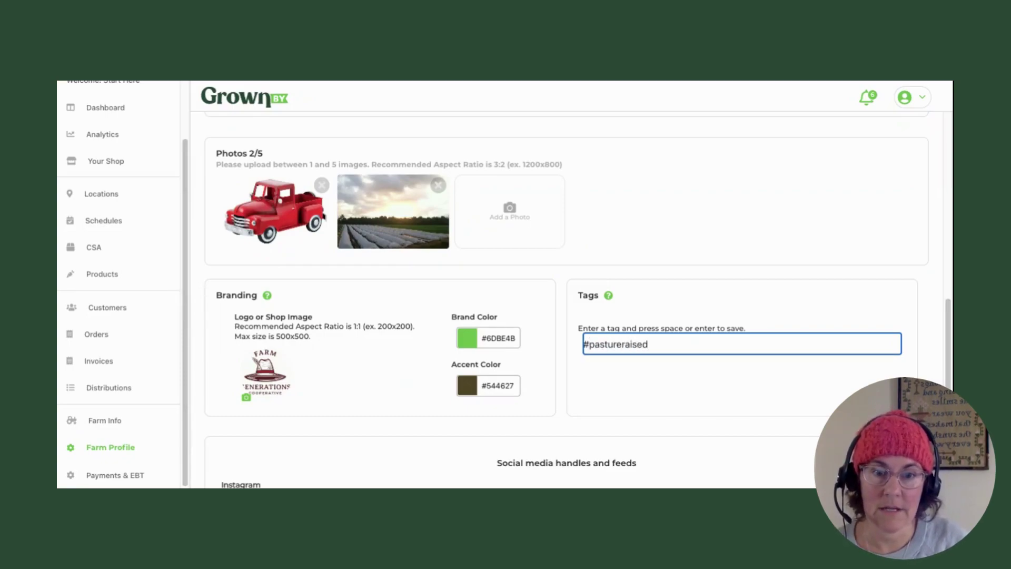
pyautogui.press('Return')
pyautogui.write('w')
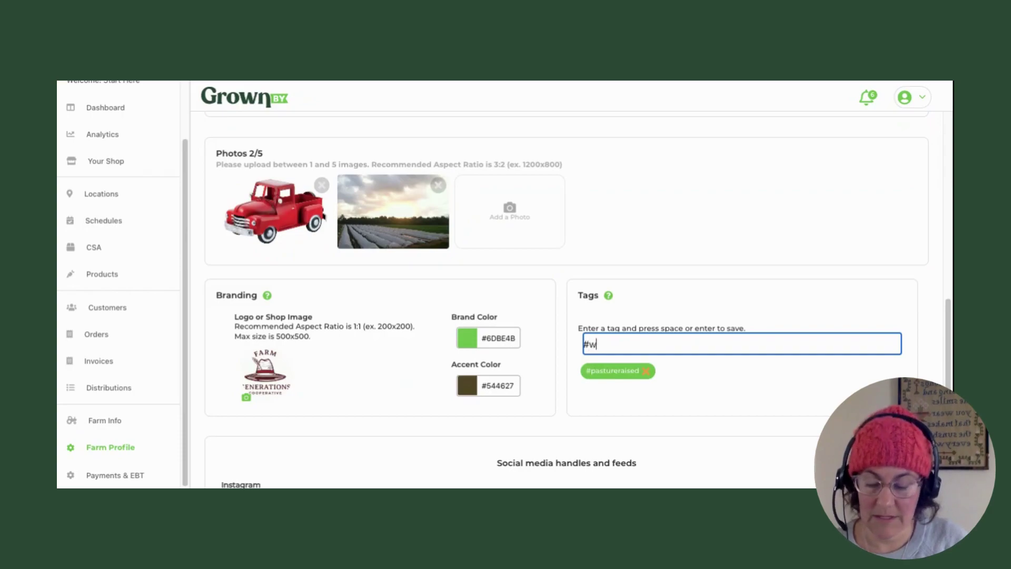
pyautogui.write('omenone')
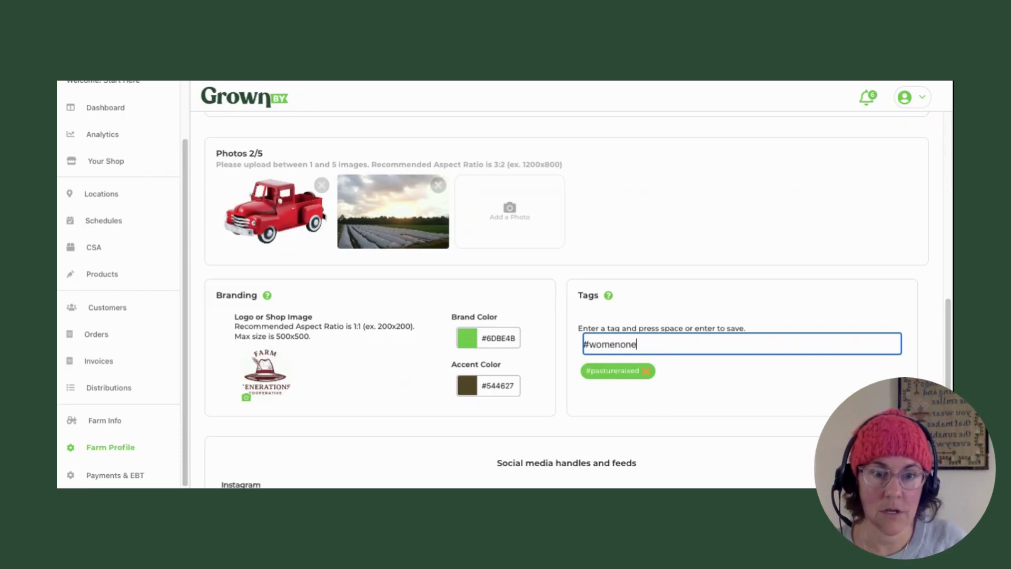
pyautogui.write('wned')
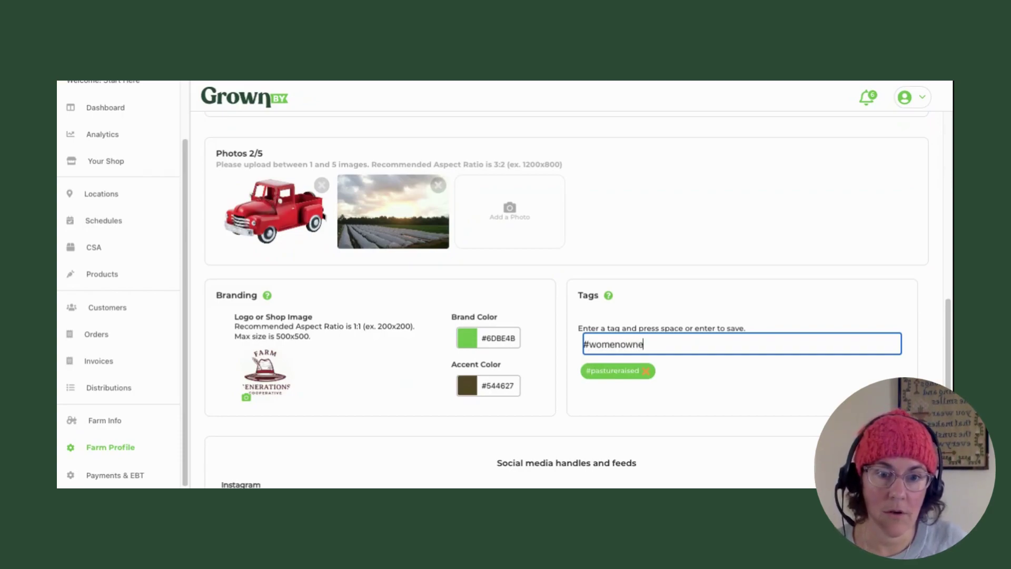
pyautogui.press('Return')
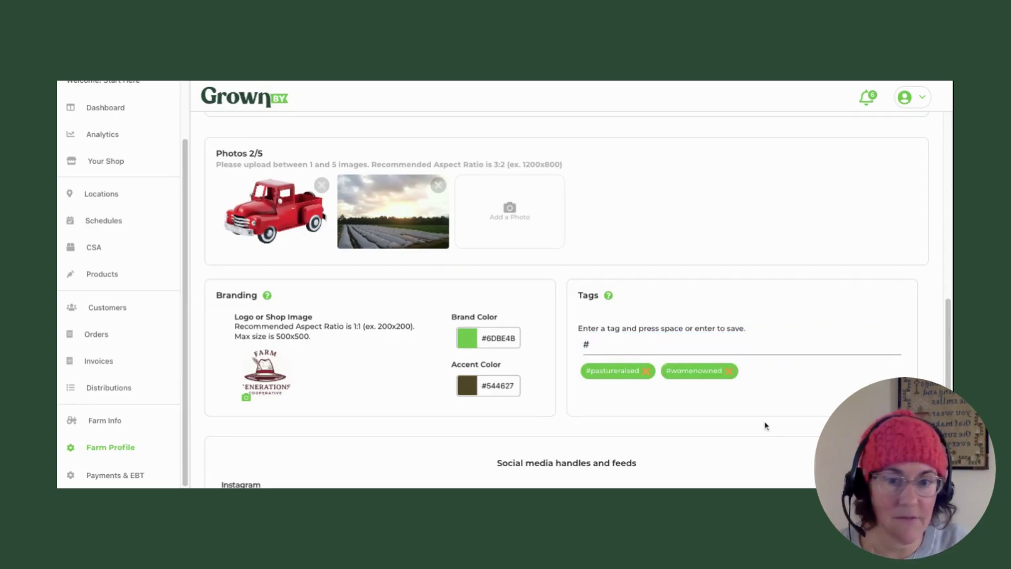
# - Submit the farm profile and dismiss the LastPass save prompt
pyautogui.scroll(-5, 753, 421)
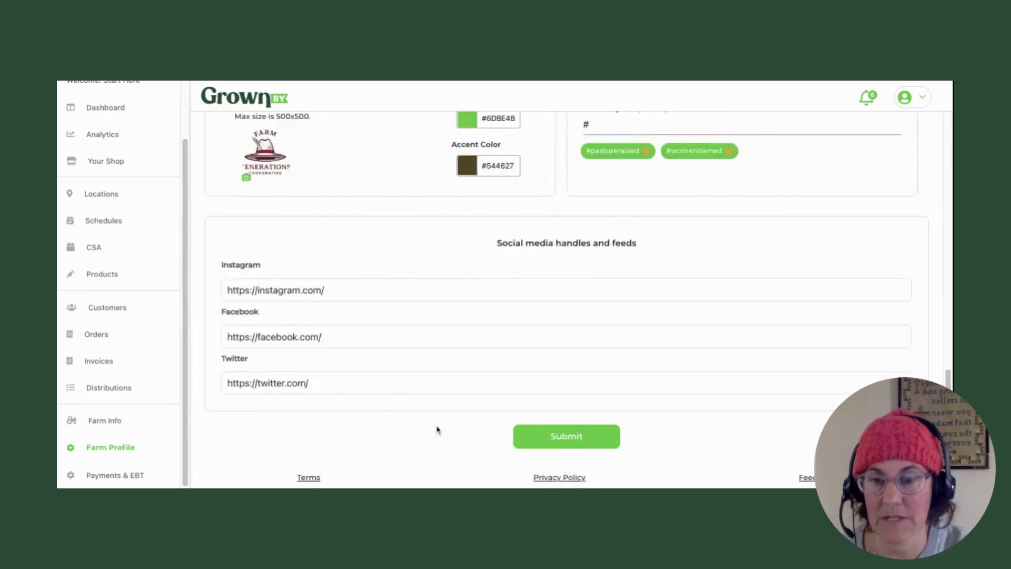
pyautogui.click(566, 446)
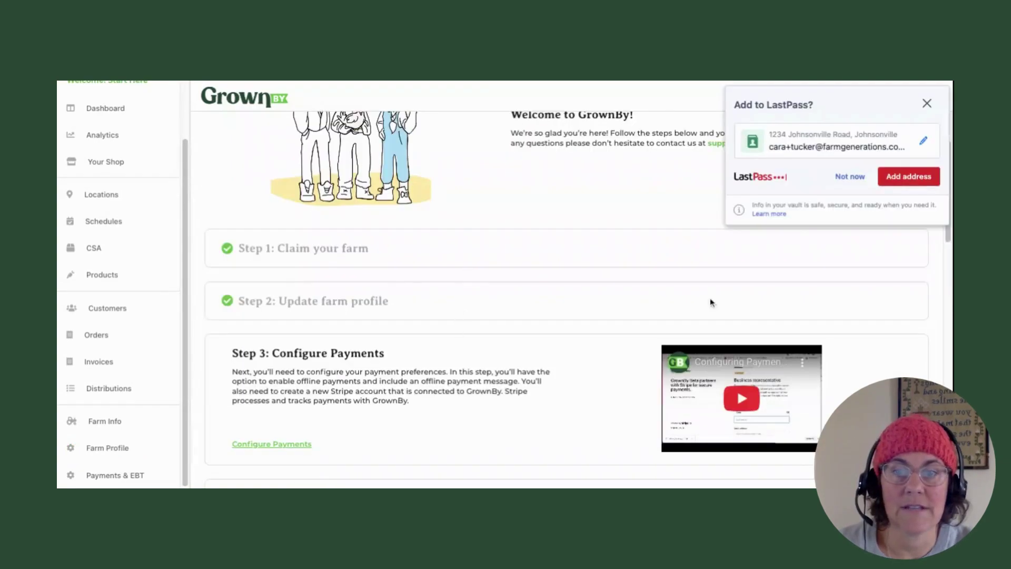
pyautogui.click(927, 104)
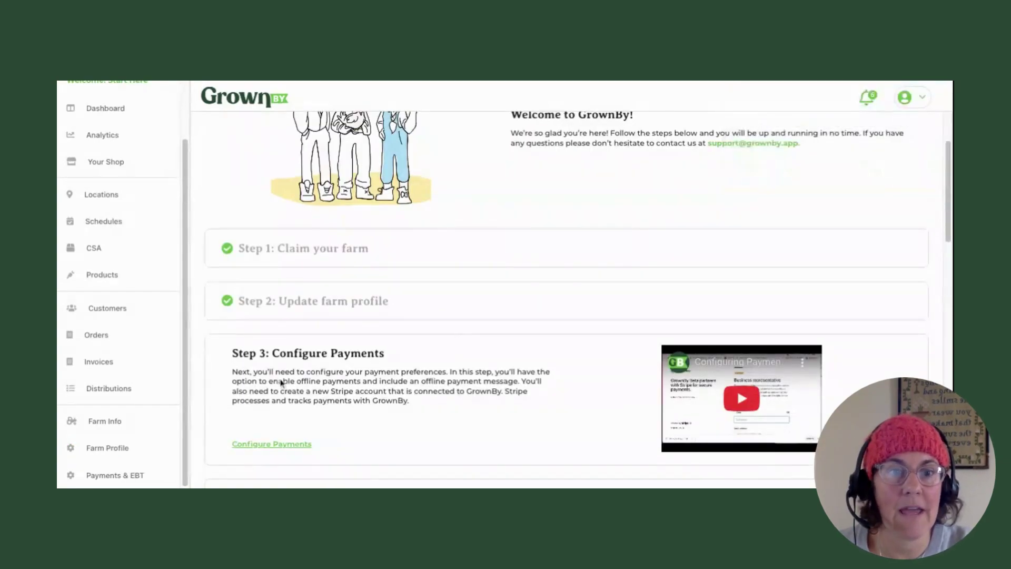